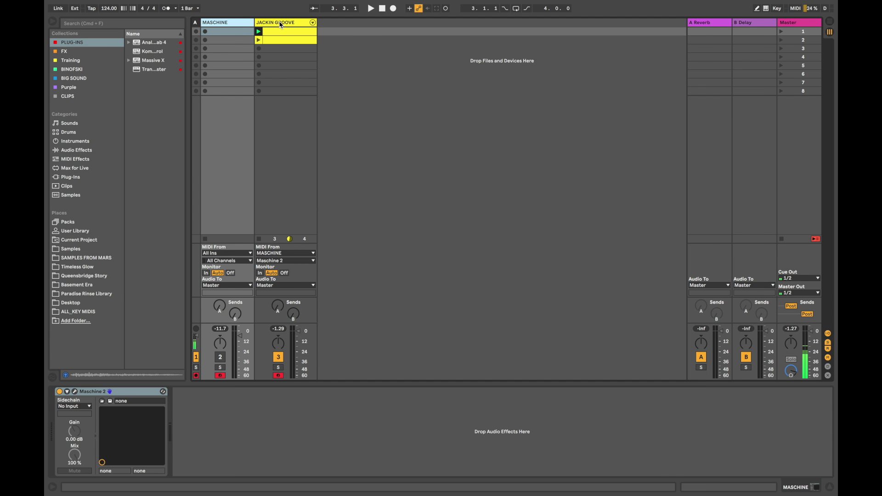
Step: Select the MASCHINE track, mute JACKIN GROOVE and bring up the Maschine 2 plugin window
{"action": "left_click", "coordinate": [225, 26]}
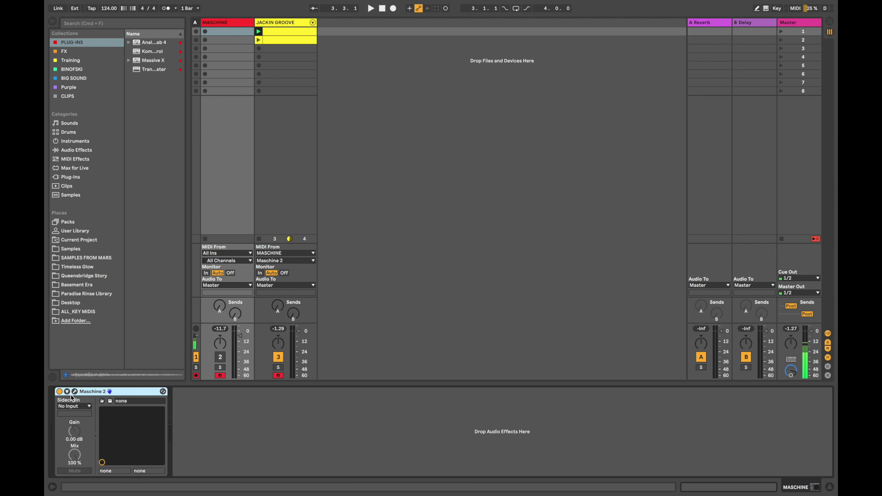
{"action": "left_click", "coordinate": [277, 357]}
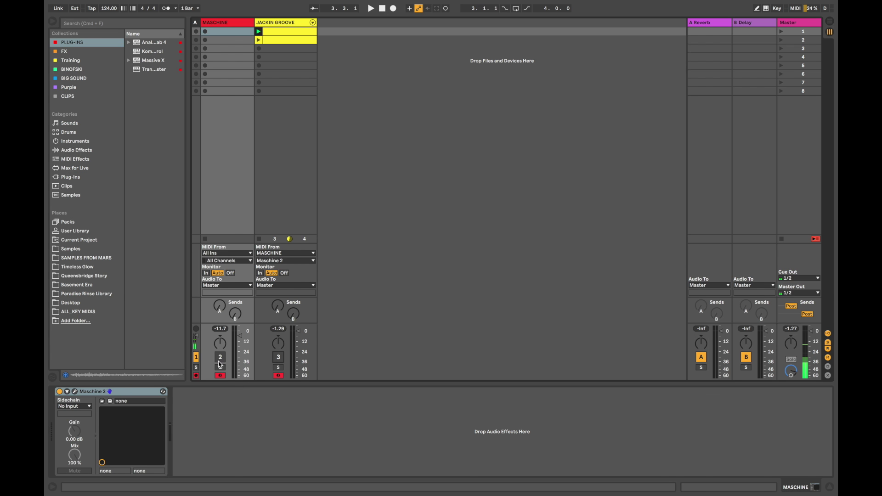
{"action": "left_click", "coordinate": [75, 392]}
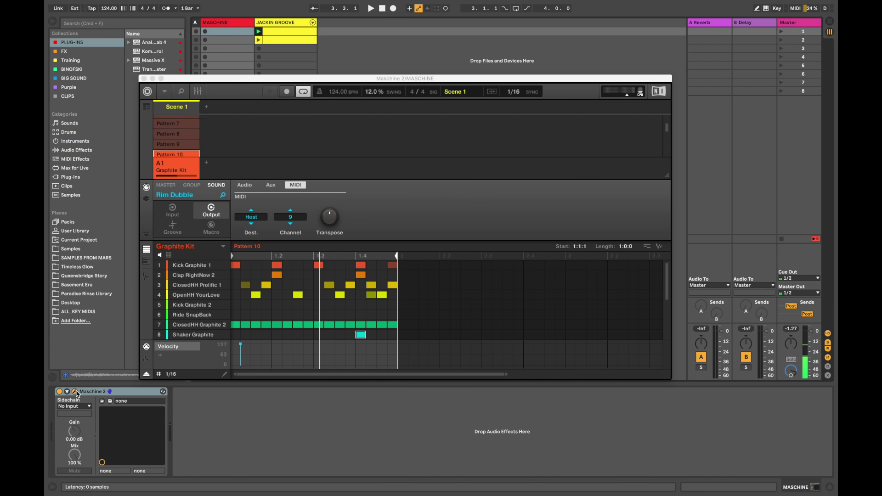
{"action": "left_click_drag", "start_coordinate": [302, 78], "coordinate": [301, 67]}
Step: Play the Maschine pattern, close the plugin window and select the JACKIN GROOVE track
{"action": "key", "text": "space"}
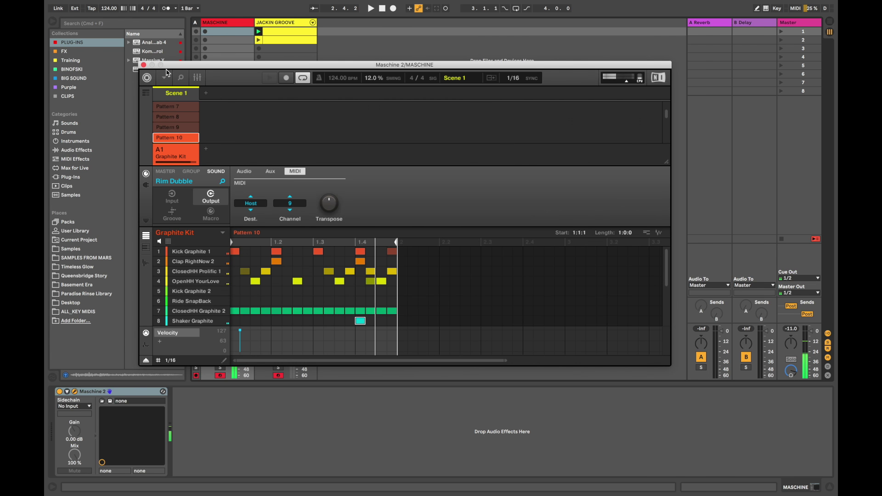
{"action": "left_click", "coordinate": [143, 65]}
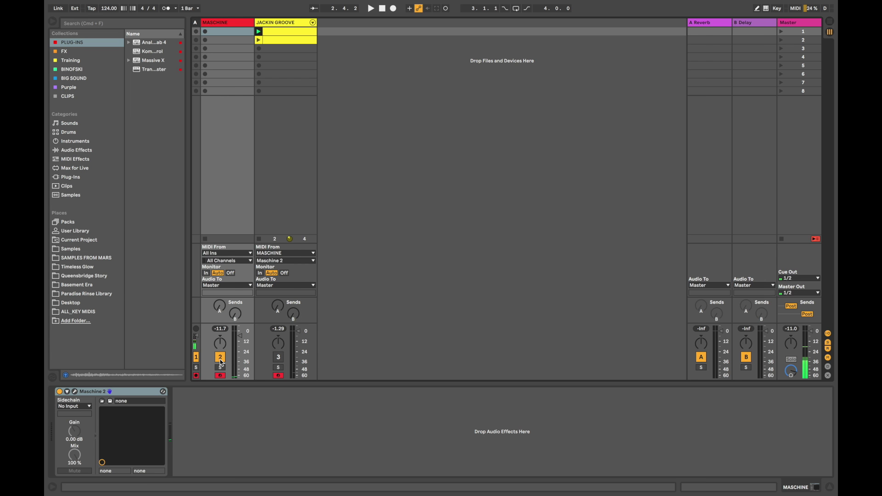
{"action": "left_click", "coordinate": [273, 24]}
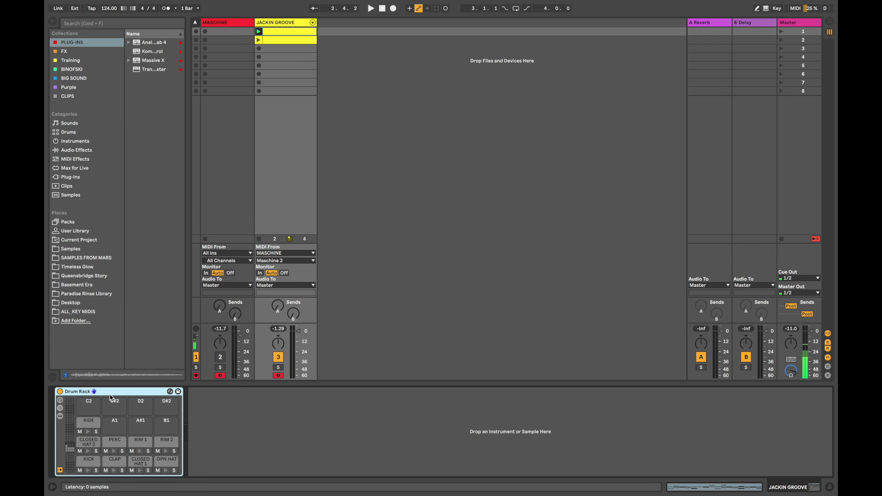
Step: Show the JACKIN GROOVE clip's drum notes in Clip View and resize the editor divider
{"action": "double_click", "coordinate": [277, 37]}
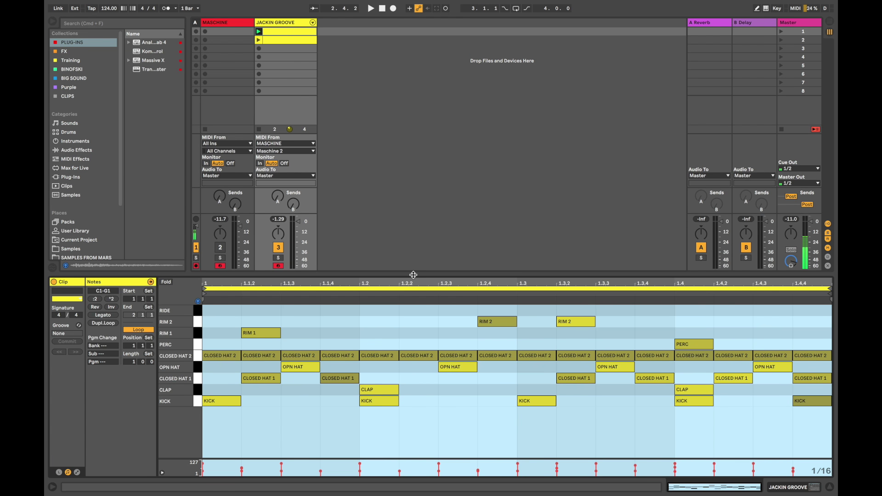
{"action": "left_click_drag", "start_coordinate": [413, 275], "coordinate": [410, 168]}
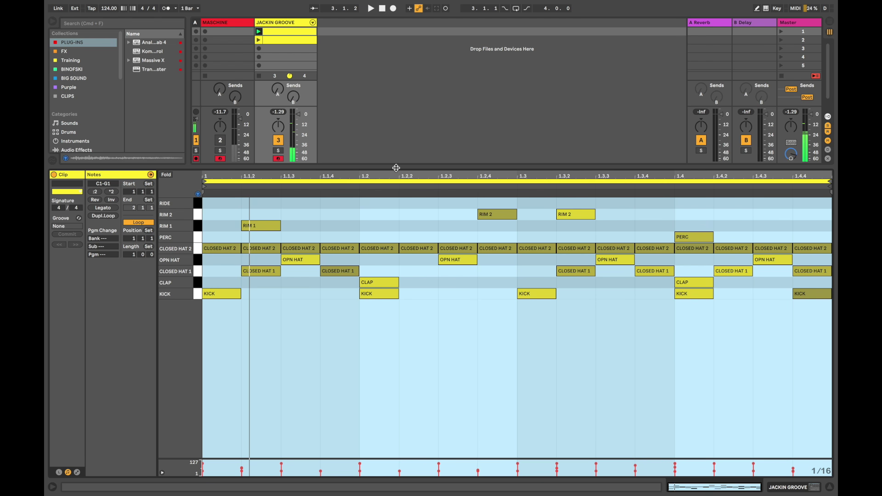
{"action": "left_click_drag", "start_coordinate": [396, 168], "coordinate": [390, 269]}
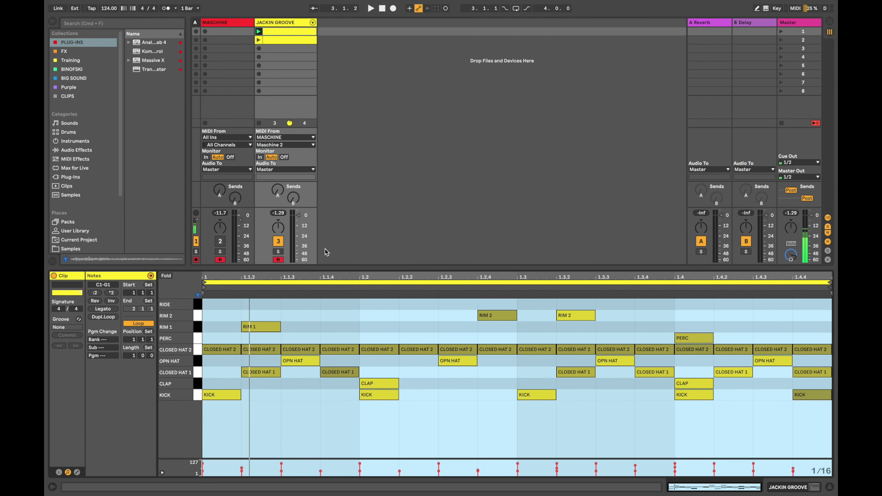
Step: Deactivate the MASCHINE track, reactivate JACKIN GROOVE and select its clip
{"action": "left_click", "coordinate": [277, 242]}
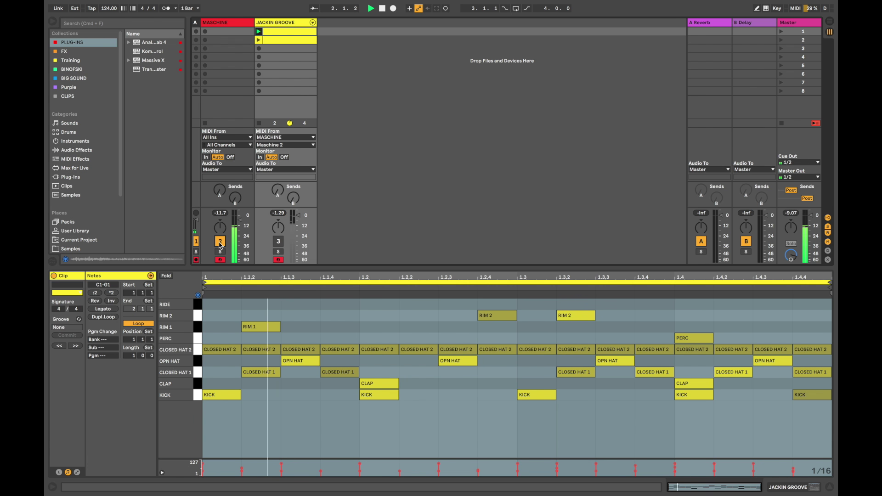
{"action": "left_click", "coordinate": [220, 242]}
{"action": "left_click", "coordinate": [278, 242]}
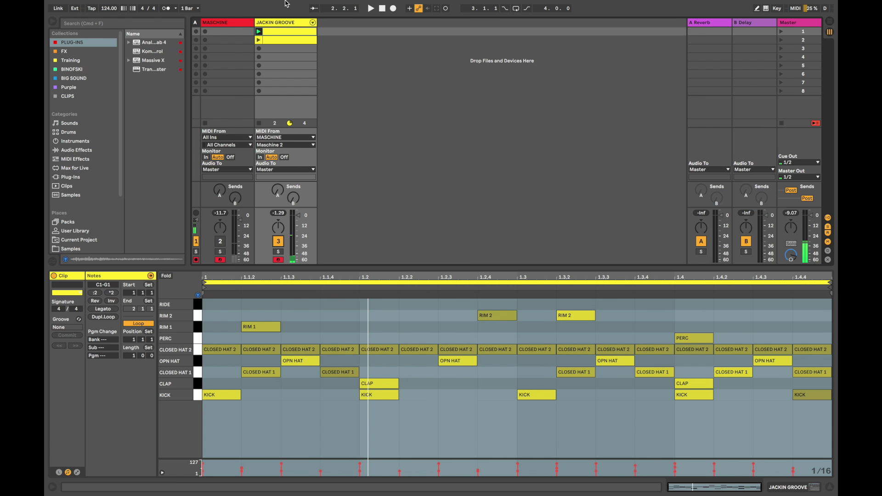
{"action": "left_click", "coordinate": [281, 35]}
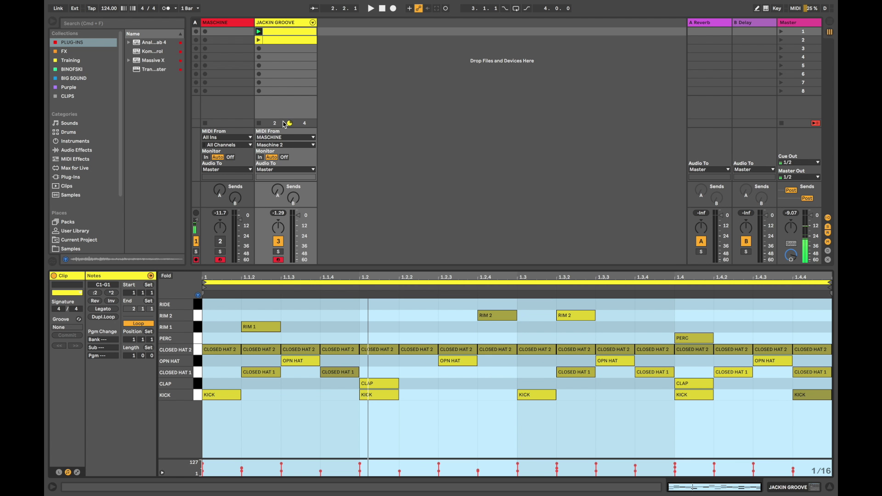
{"action": "left_click", "coordinate": [284, 26]}
Step: Add MPC 8 Swing-50 from the MPC swing groove library to the Groove Pool
{"action": "left_click", "coordinate": [52, 261]}
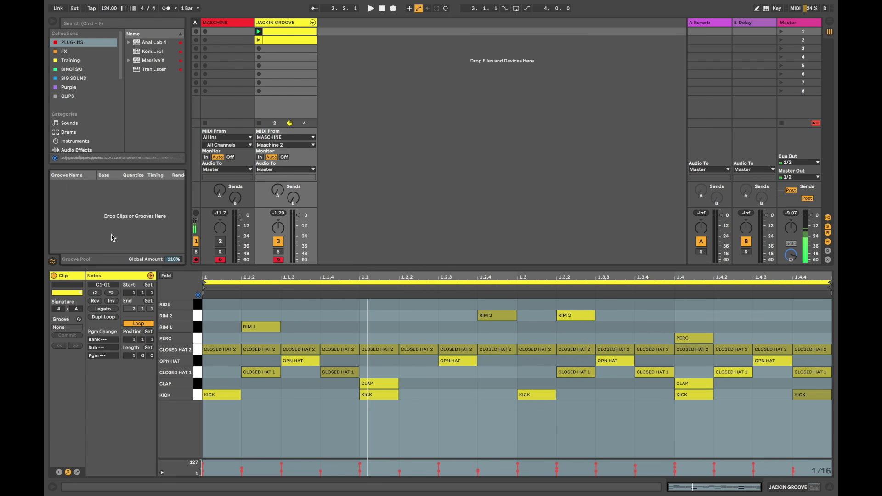
{"action": "left_click_drag", "start_coordinate": [188, 220], "coordinate": [256, 219]}
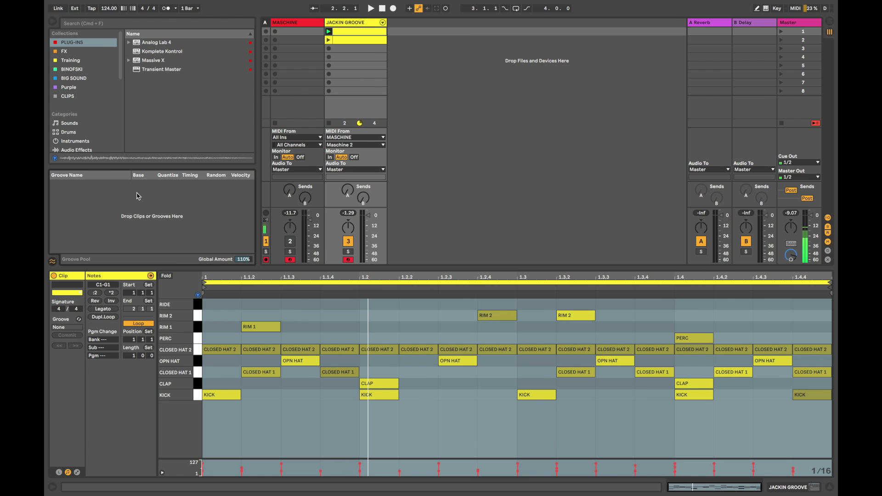
{"action": "left_click", "coordinate": [166, 199]}
{"action": "left_click", "coordinate": [141, 102]}
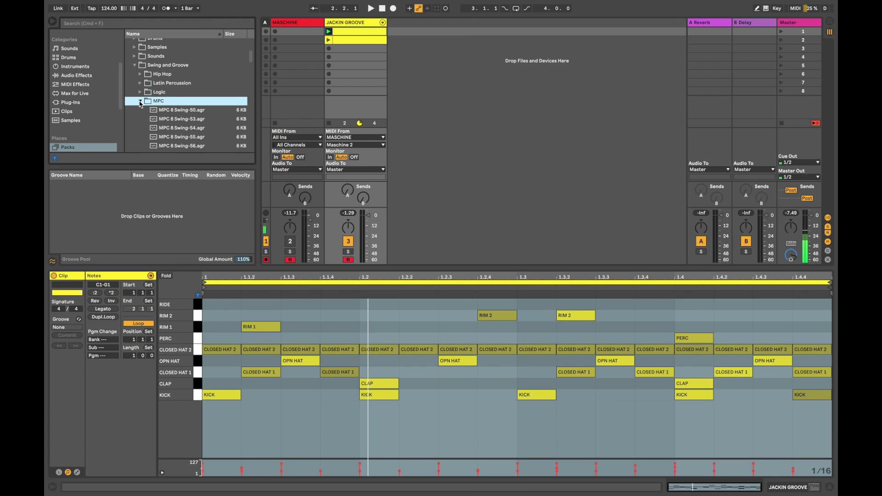
{"action": "left_click", "coordinate": [140, 103]}
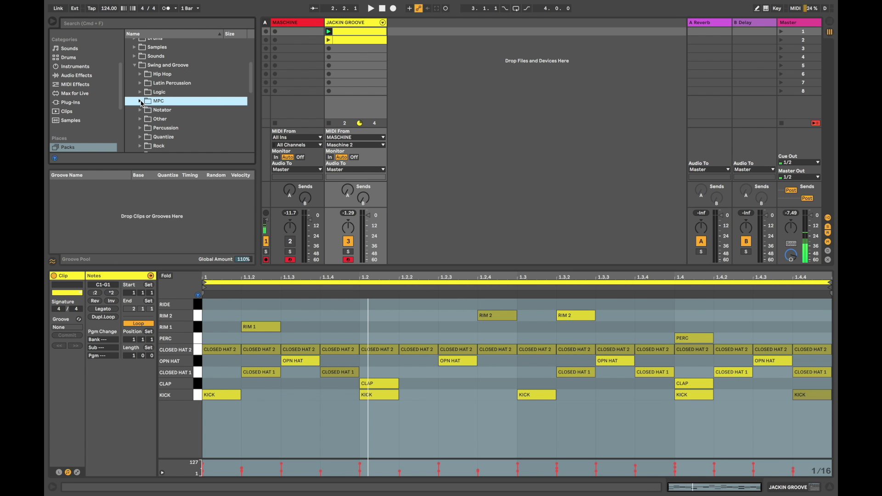
{"action": "left_click", "coordinate": [141, 101]}
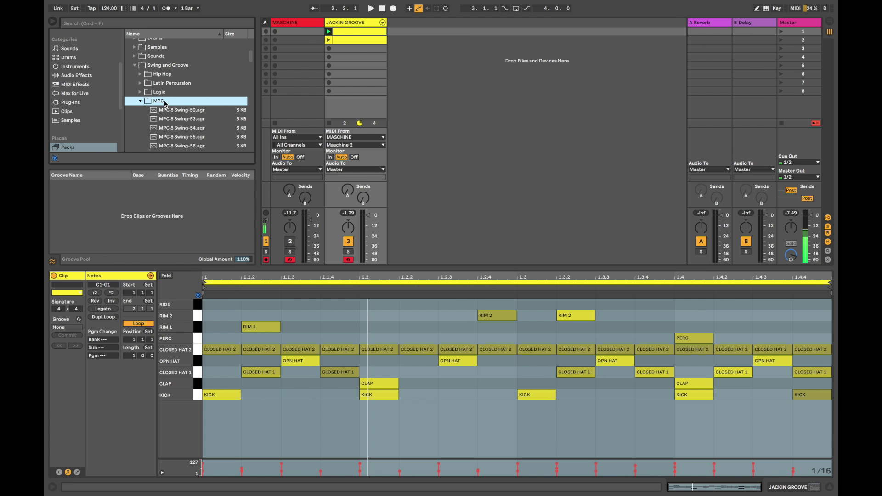
{"action": "left_click", "coordinate": [186, 111]}
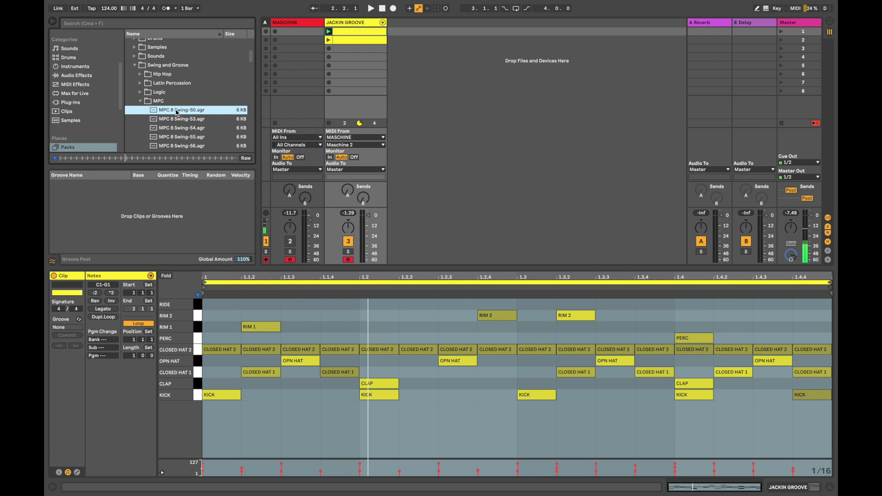
{"action": "left_click_drag", "start_coordinate": [177, 112], "coordinate": [148, 199]}
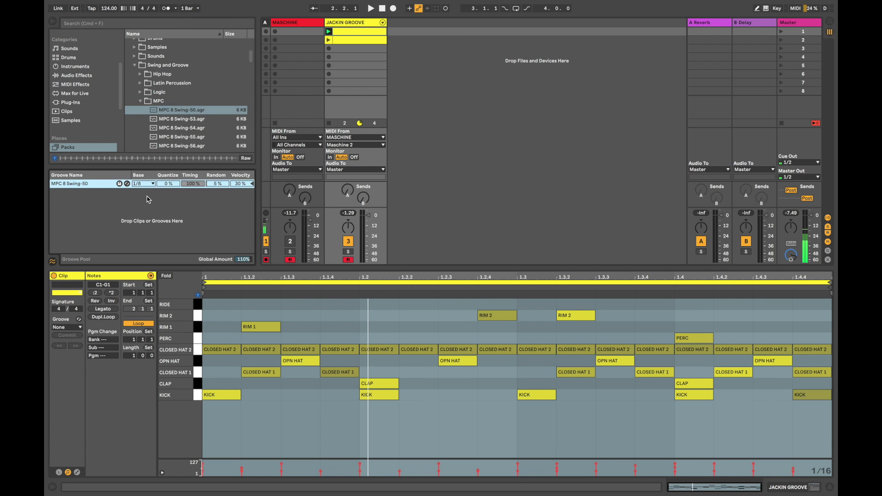
Step: Apply MPC 8 Swing-50 to the JACKIN GROOVE clip and raise its Quantize to 16%
{"action": "left_click", "coordinate": [350, 32]}
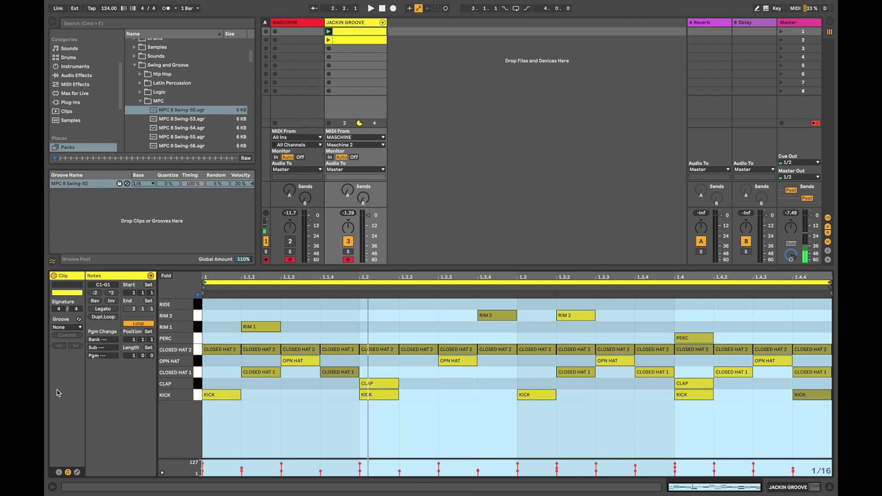
{"action": "left_click", "coordinate": [67, 312]}
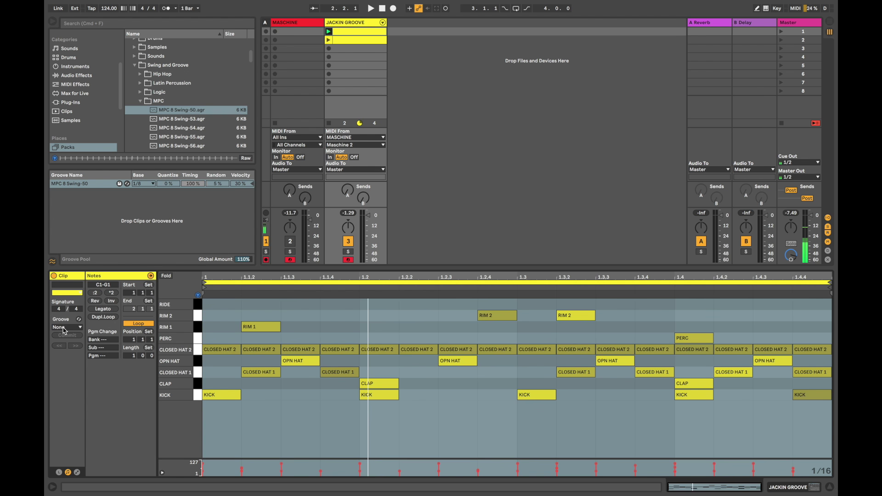
{"action": "left_click", "coordinate": [65, 328]}
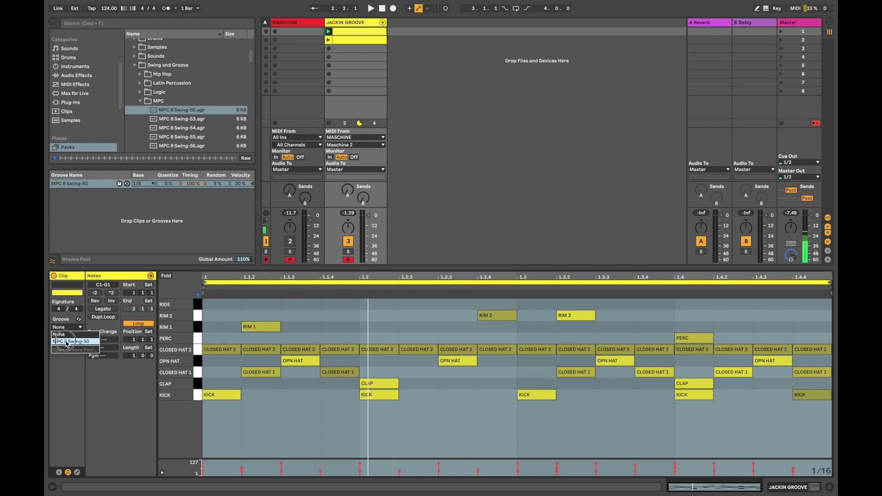
{"action": "left_click", "coordinate": [67, 341]}
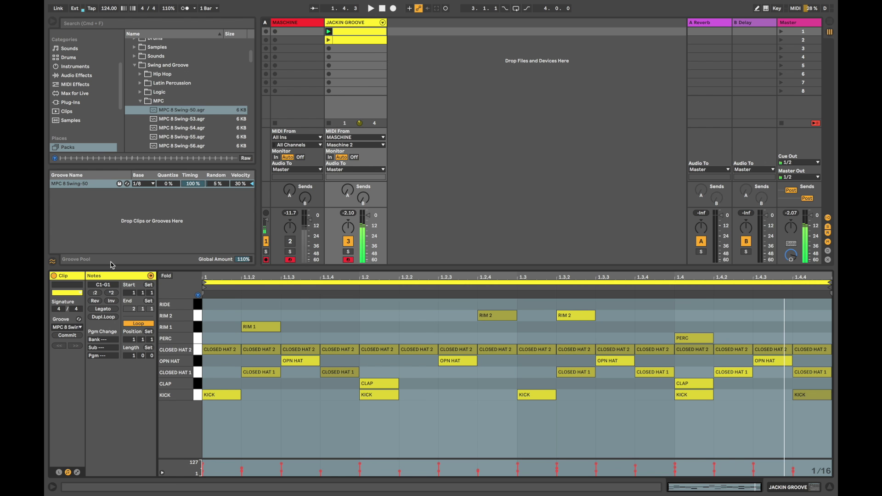
{"action": "left_click_drag", "start_coordinate": [168, 184], "coordinate": [168, 178]}
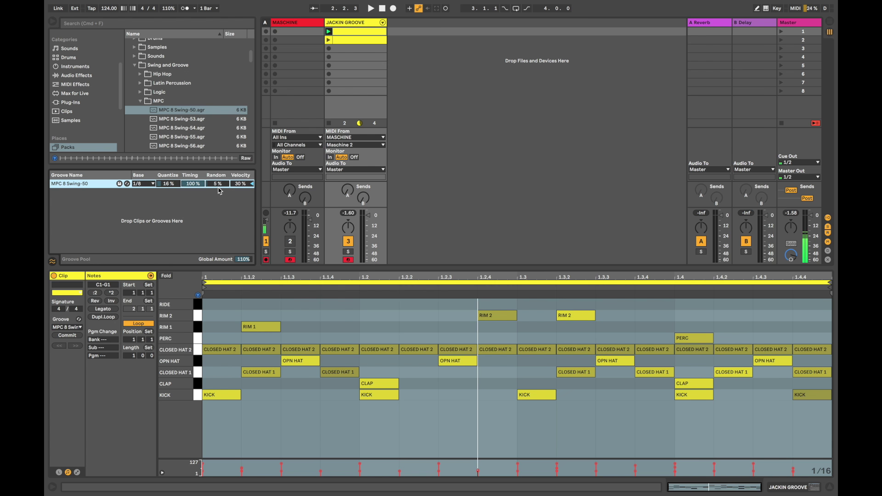
Step: Select the JACKIN GROOVE track and pick out the KICK, CLAP and CLOSED HAT 1 notes
{"action": "left_click", "coordinate": [292, 24]}
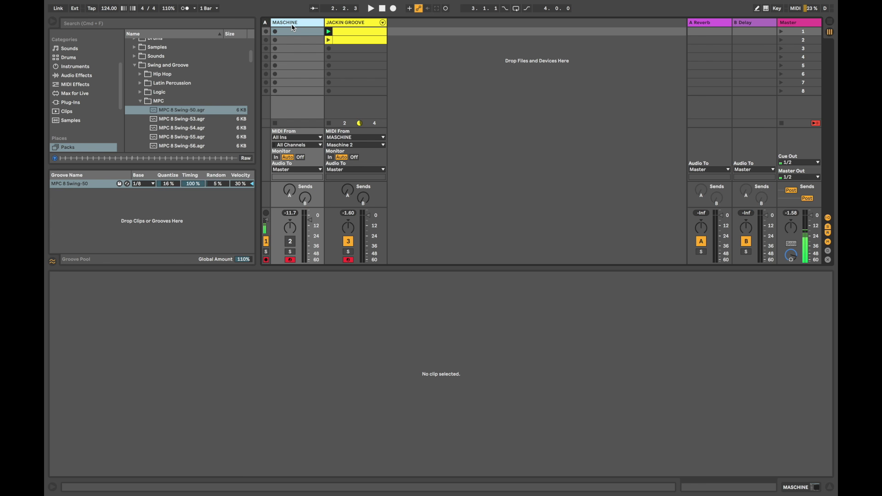
{"action": "left_click", "coordinate": [361, 24]}
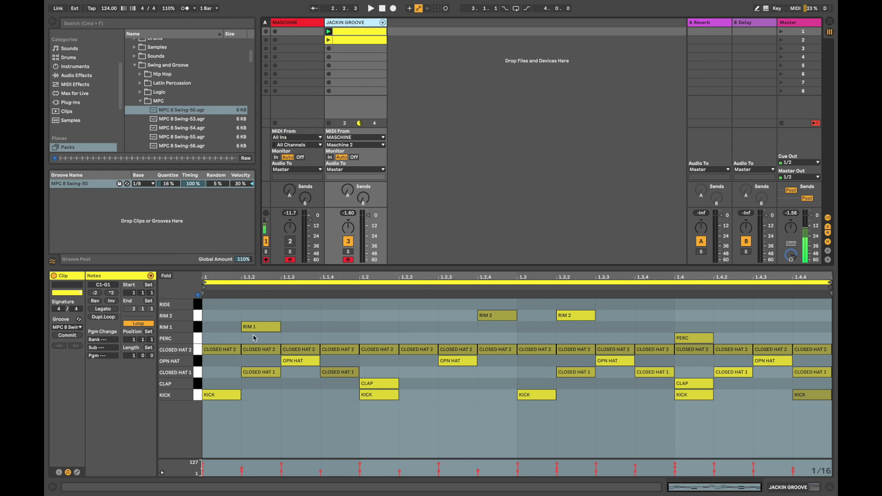
{"action": "left_click", "coordinate": [198, 396]}
{"action": "left_click", "coordinate": [198, 384]}
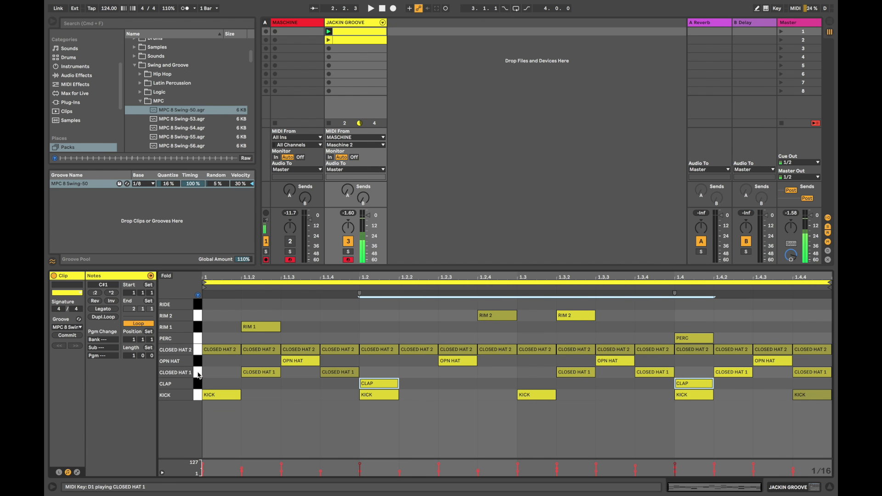
{"action": "left_click", "coordinate": [197, 373]}
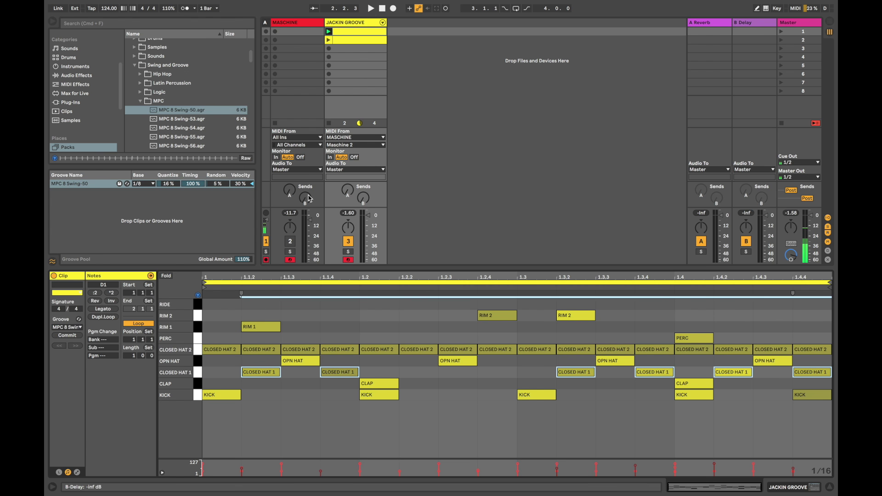
Step: Drag the CLOSED HAT 1 Drum Rack pad onto a new track and launch scene 1
{"action": "key", "text": "shift+Tab"}
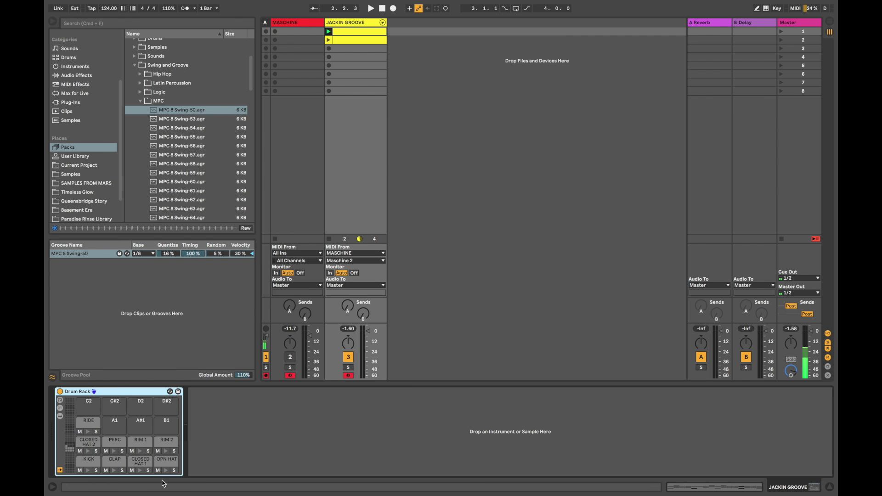
{"action": "left_click", "coordinate": [140, 463]}
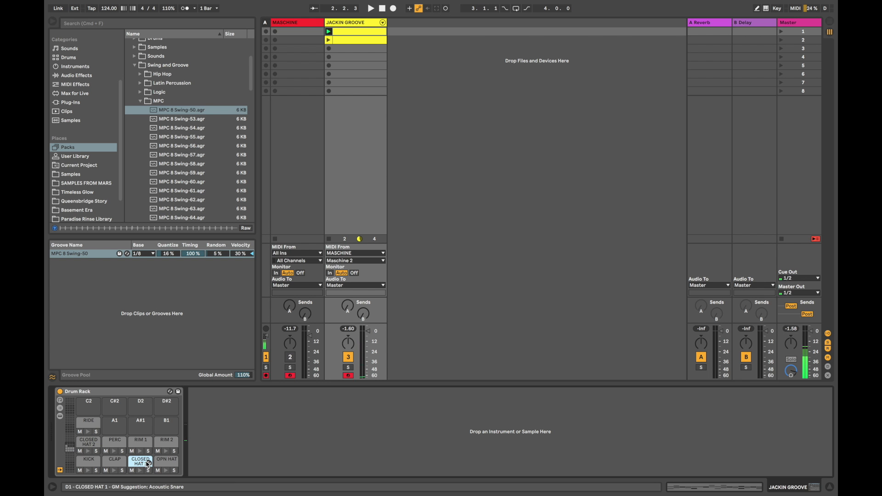
{"action": "left_click_drag", "start_coordinate": [147, 463], "coordinate": [400, 47]}
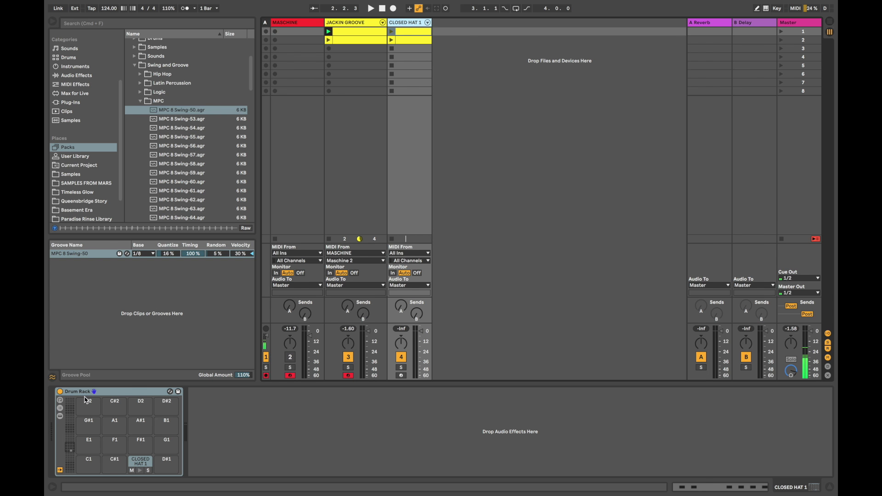
{"action": "left_click", "coordinate": [104, 396]}
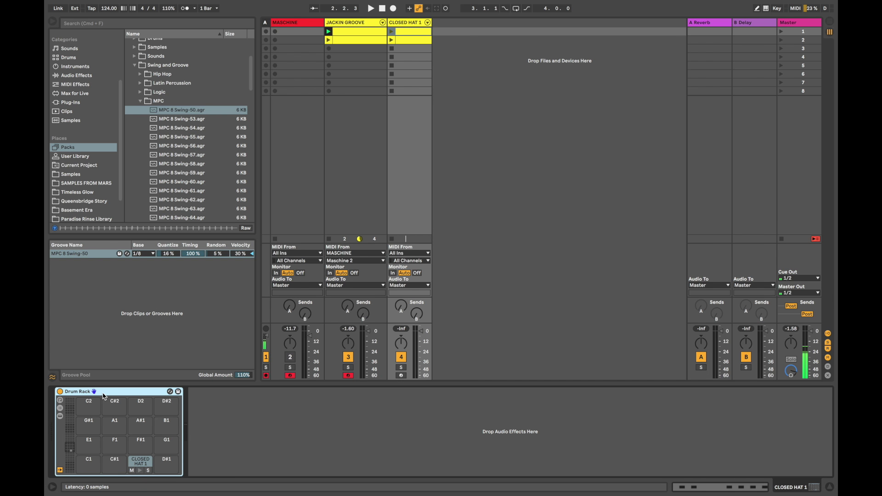
{"action": "left_click", "coordinate": [401, 23]}
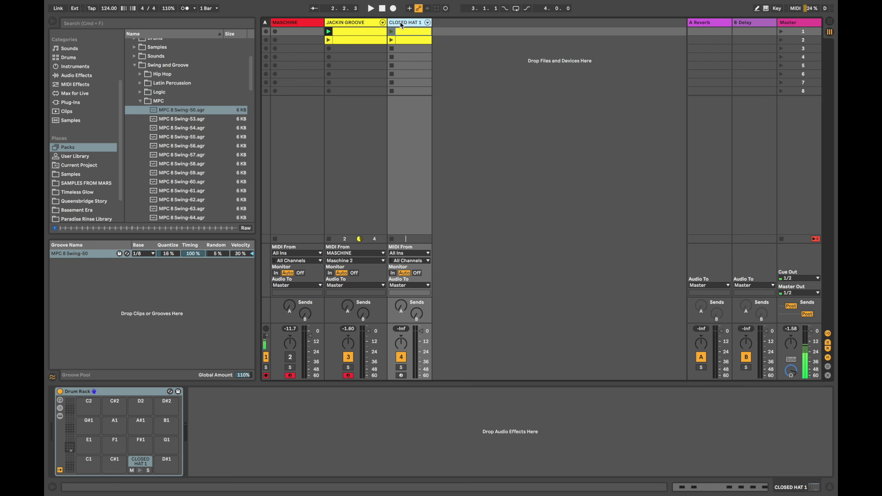
{"action": "left_click", "coordinate": [781, 31]}
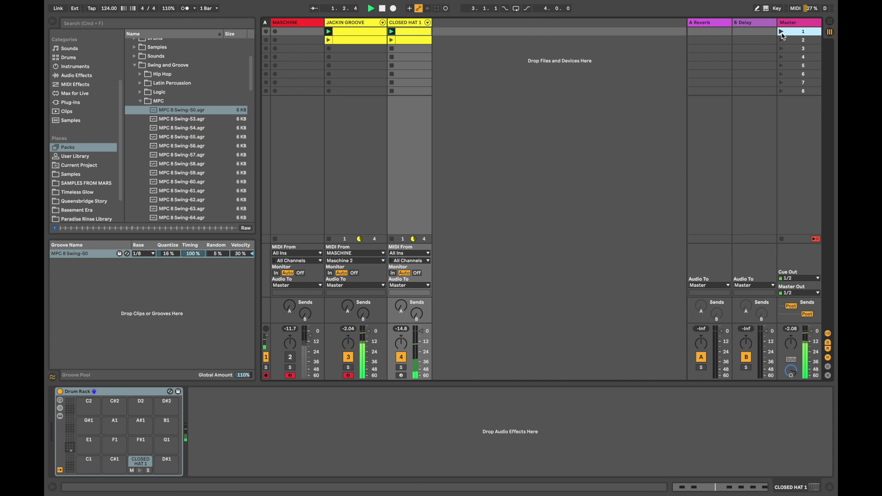
Step: Audition CLOSED HAT 1 solo, then add MPC 8 Swing-54 to the Groove Pool at 17% quantize
{"action": "left_click", "coordinate": [401, 369]}
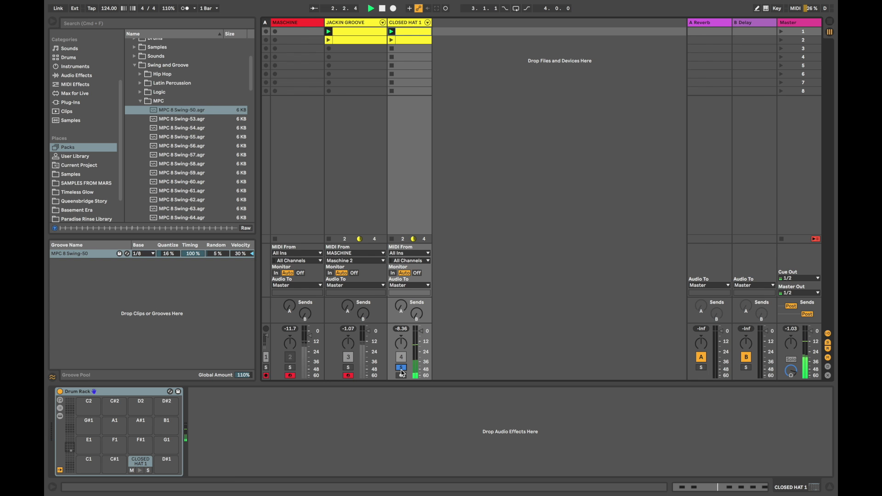
{"action": "left_click", "coordinate": [402, 370]}
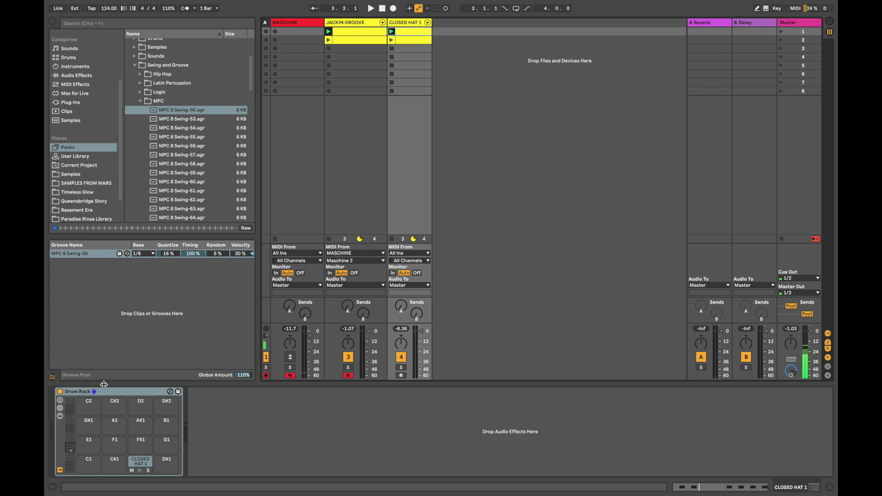
{"action": "key", "text": "shift+Tab"}
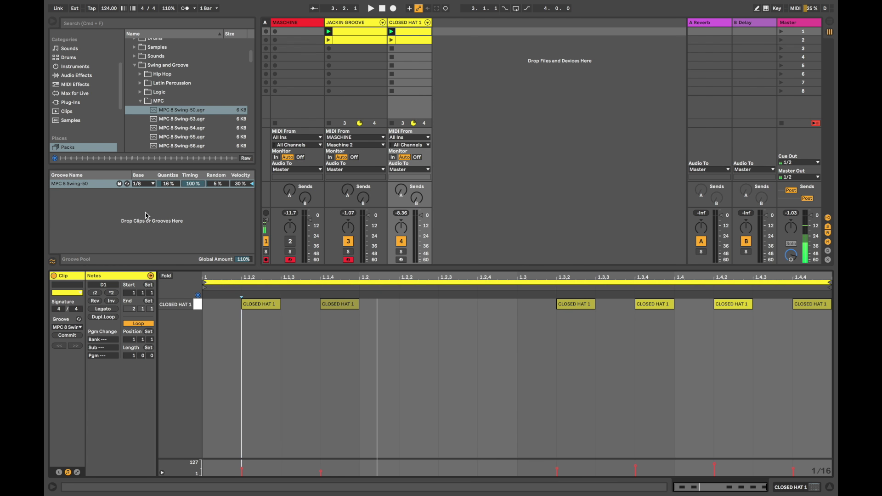
{"action": "left_click", "coordinate": [180, 121]}
{"action": "left_click", "coordinate": [182, 128]}
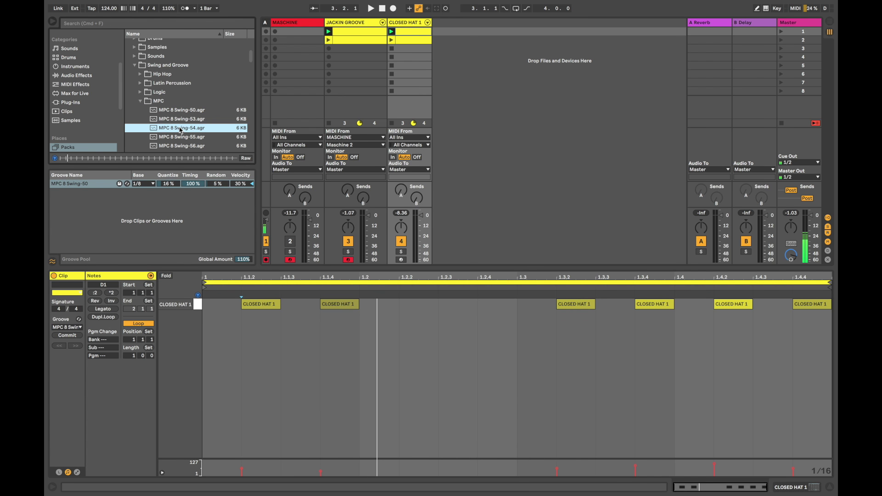
{"action": "left_click_drag", "start_coordinate": [182, 130], "coordinate": [120, 191]}
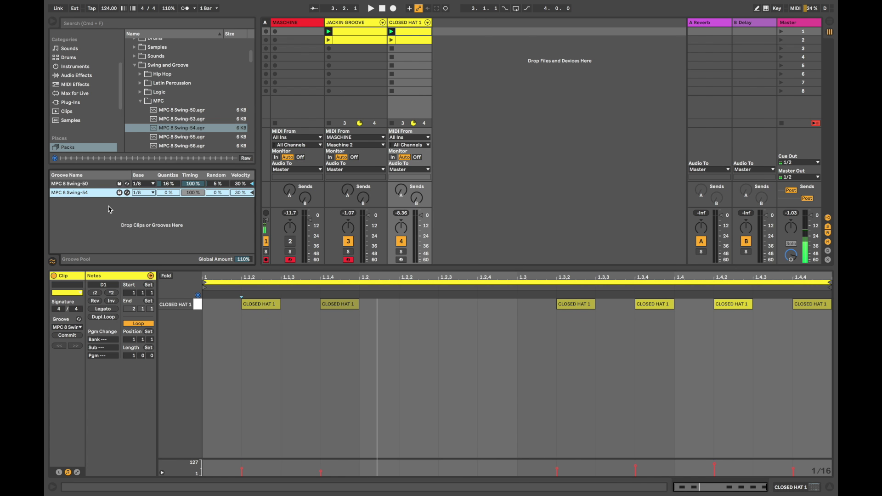
{"action": "left_click_drag", "start_coordinate": [176, 197], "coordinate": [176, 189]}
Step: Assign MPC 8 Swing-54 to the CLOSED HAT 1 clip and play it back briefly
{"action": "left_click", "coordinate": [67, 327]}
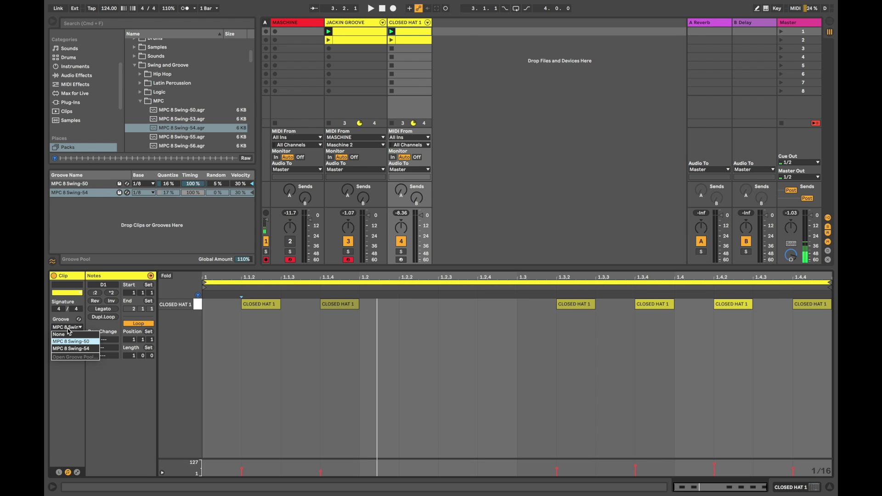
{"action": "left_click", "coordinate": [69, 348]}
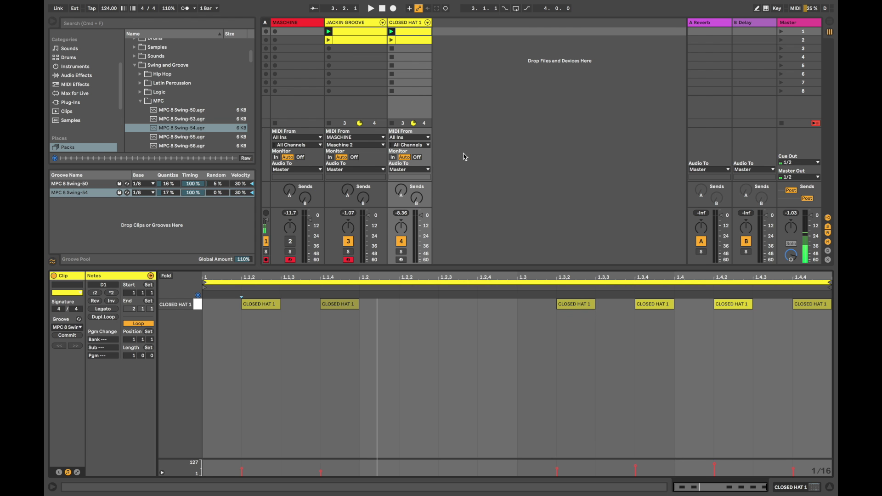
{"action": "key", "text": "space"}
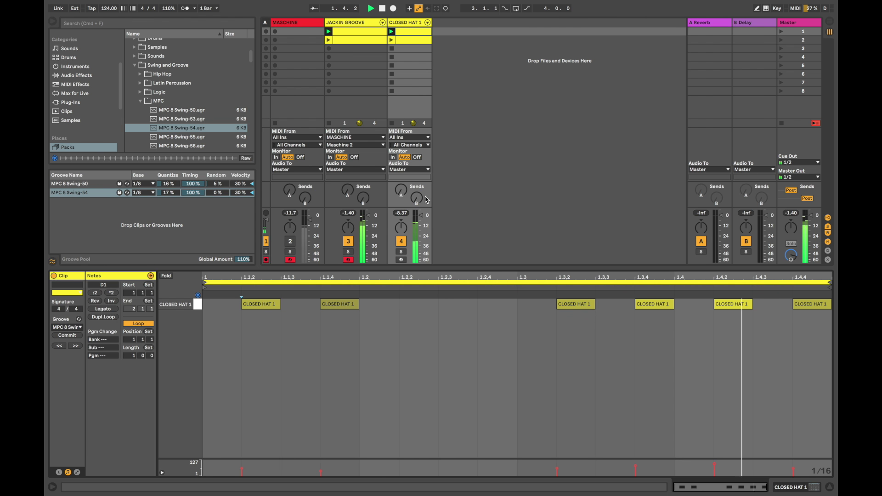
{"action": "key", "text": "space"}
{"action": "key", "text": "shift+Tab"}
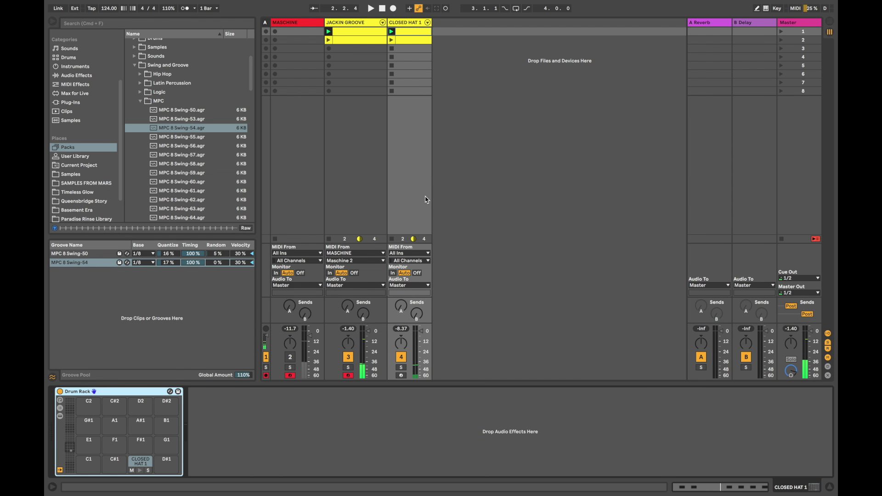
Step: Split the OPN HAT pad from the JACKIN GROOVE Drum Rack onto its own track and open its clip
{"action": "left_click", "coordinate": [373, 23]}
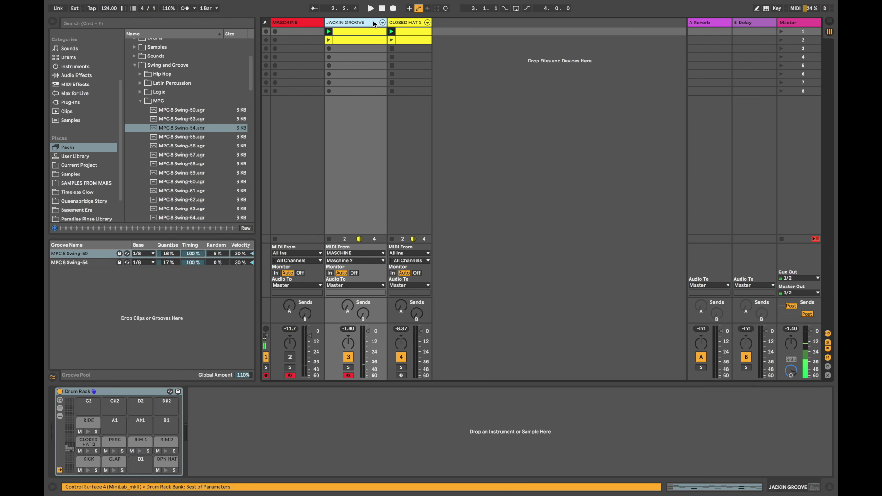
{"action": "left_click", "coordinate": [165, 464]}
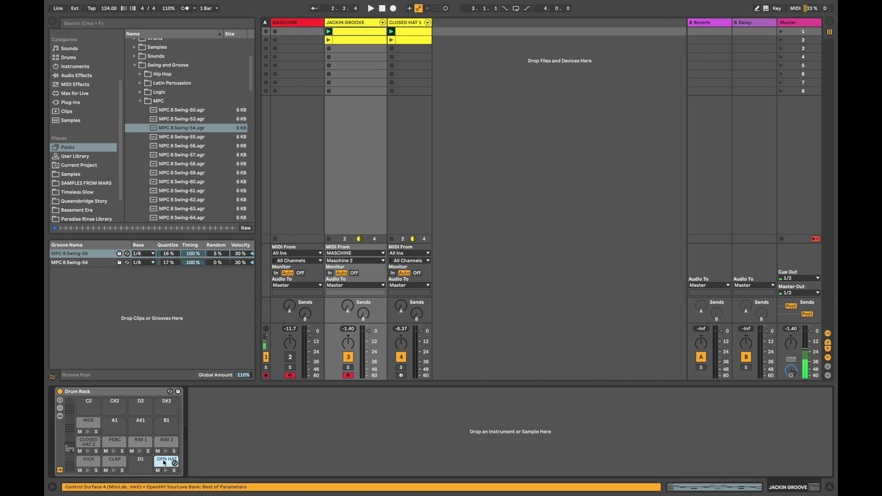
{"action": "left_click_drag", "start_coordinate": [165, 464], "coordinate": [460, 48]}
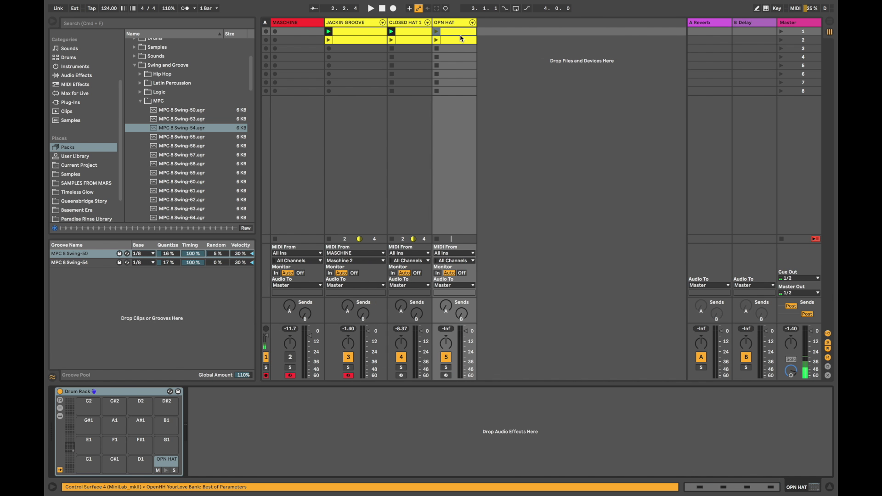
{"action": "left_click", "coordinate": [459, 22]}
{"action": "left_click", "coordinate": [458, 34]}
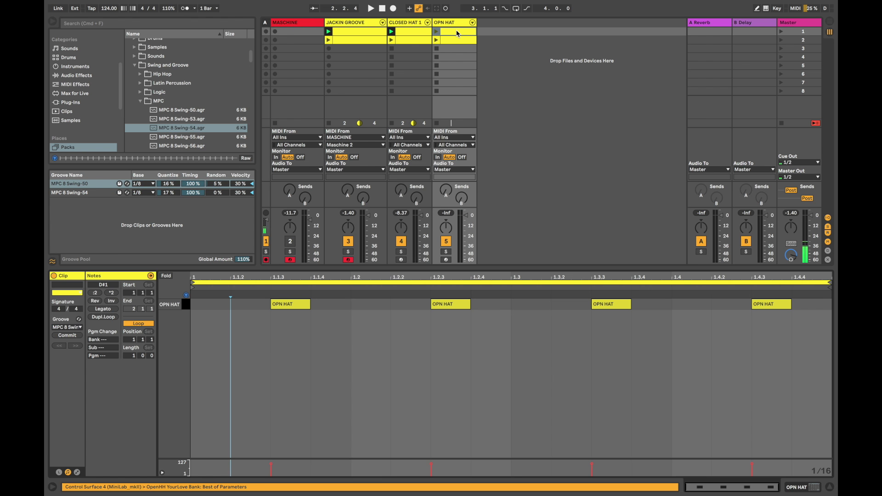
Step: Add MPC 8 Swing-55 to the Groove Pool, assign it to the OPN HAT clip, raise Quantize to 34%
{"action": "left_click", "coordinate": [87, 198]}
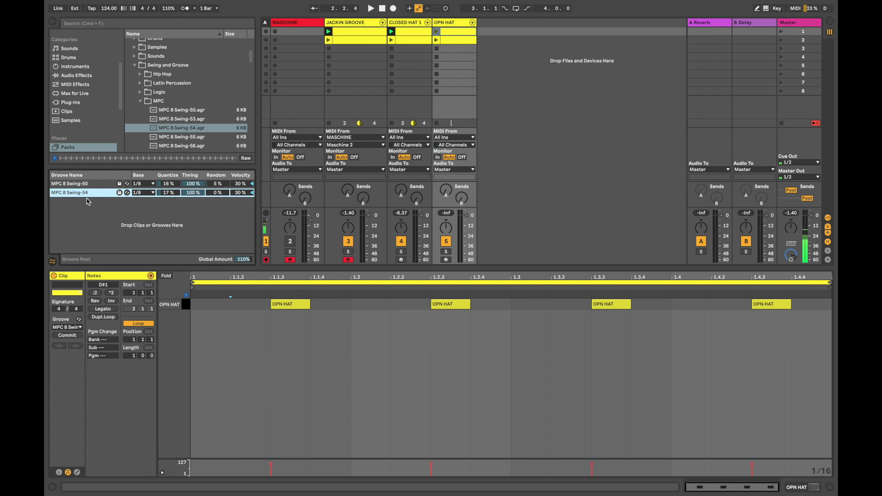
{"action": "left_click", "coordinate": [175, 128]}
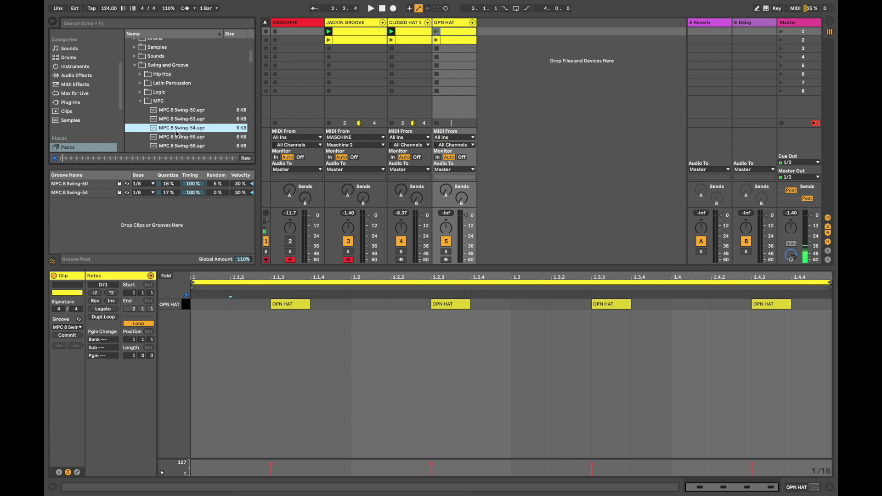
{"action": "left_click_drag", "start_coordinate": [176, 141], "coordinate": [92, 225]}
{"action": "left_click_drag", "start_coordinate": [155, 202], "coordinate": [155, 201]}
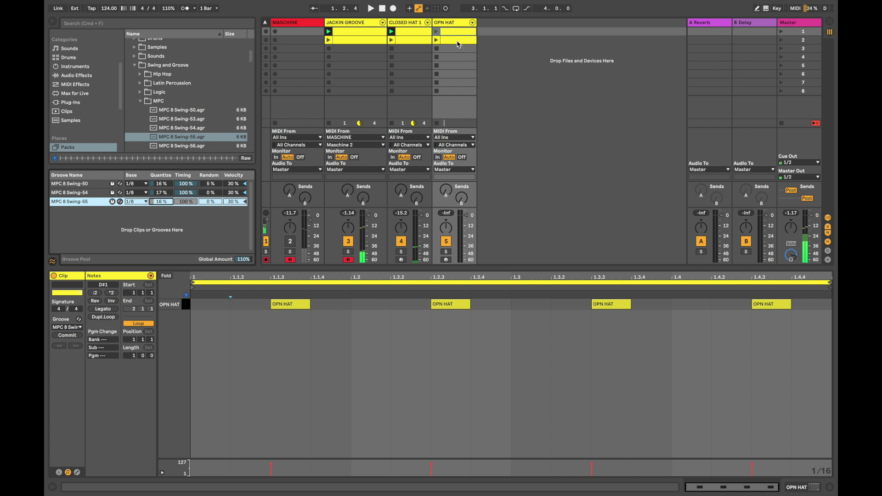
{"action": "left_click", "coordinate": [785, 32]}
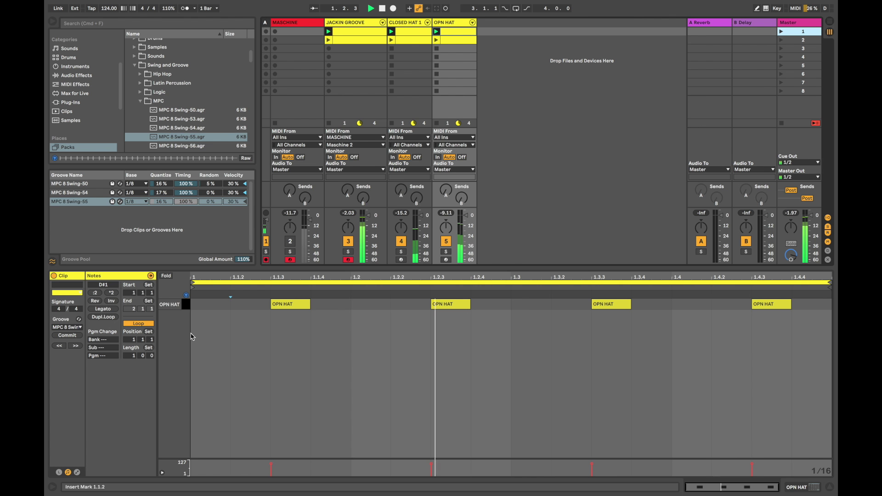
{"action": "left_click", "coordinate": [67, 327]}
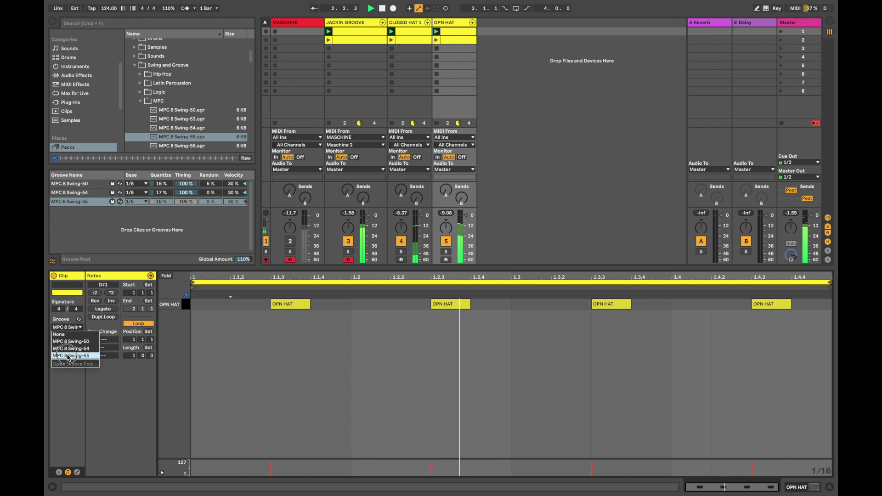
{"action": "left_click", "coordinate": [68, 357]}
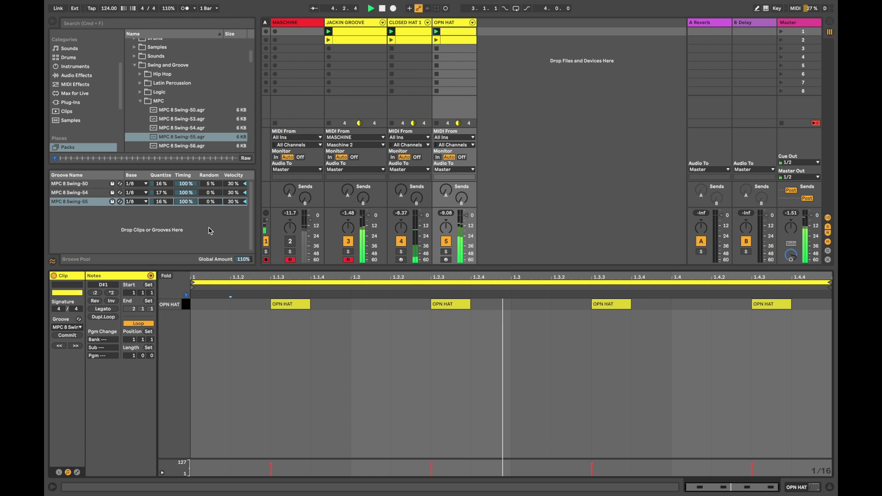
{"action": "left_click_drag", "start_coordinate": [160, 201], "coordinate": [161, 180]}
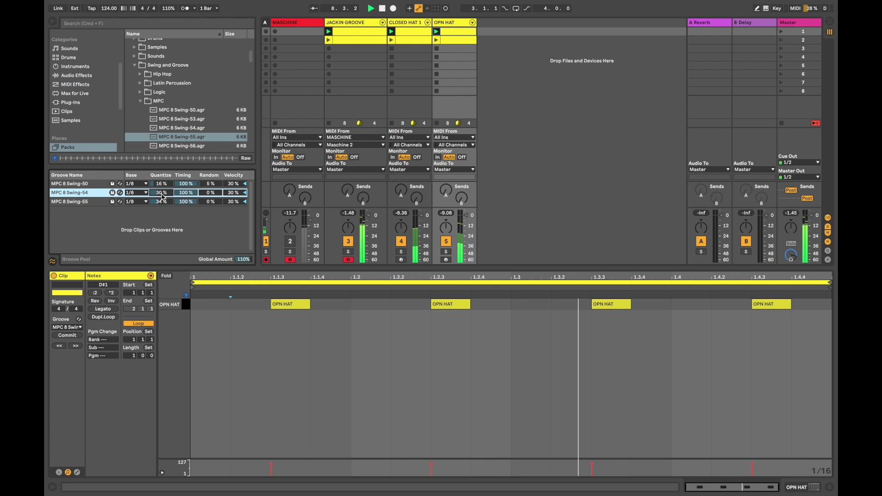
Step: Drag the RIM 1 pad from the JACKIN GROOVE Drum Rack onto its own new track
{"action": "left_click", "coordinate": [353, 23]}
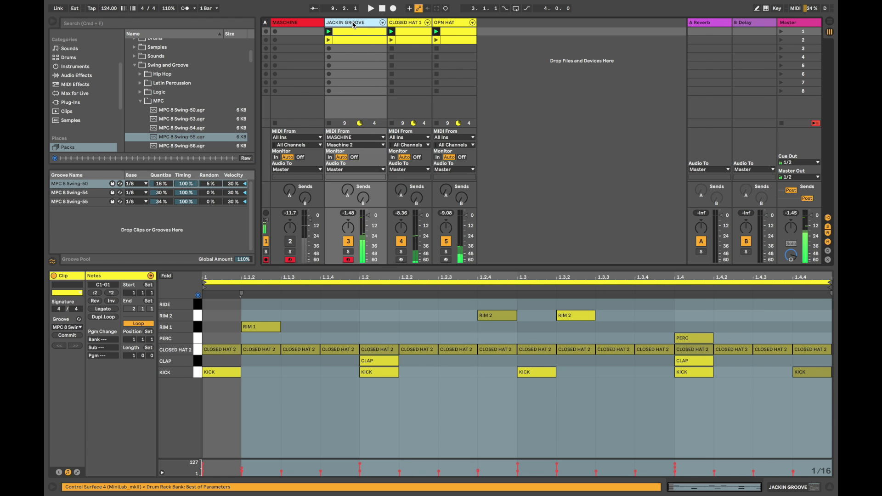
{"action": "key", "text": "shift+Tab"}
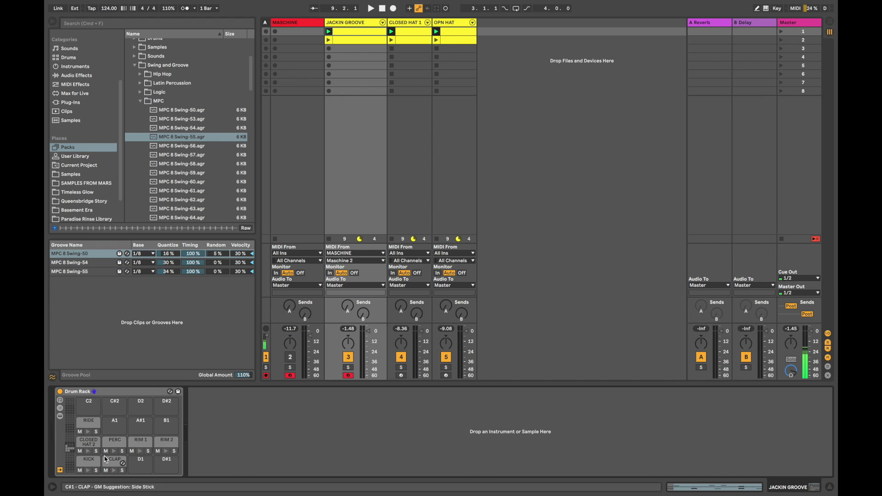
{"action": "left_click", "coordinate": [112, 442]}
{"action": "left_click", "coordinate": [141, 444]}
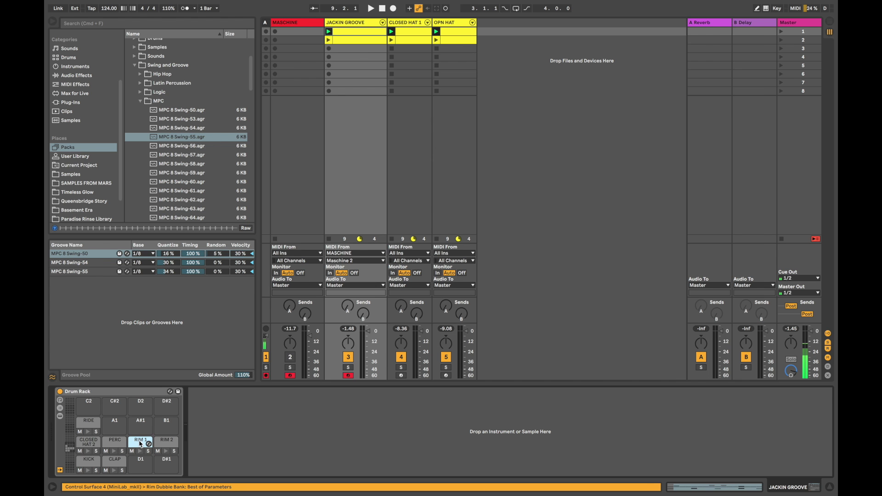
{"action": "left_click_drag", "start_coordinate": [140, 444], "coordinate": [493, 52]}
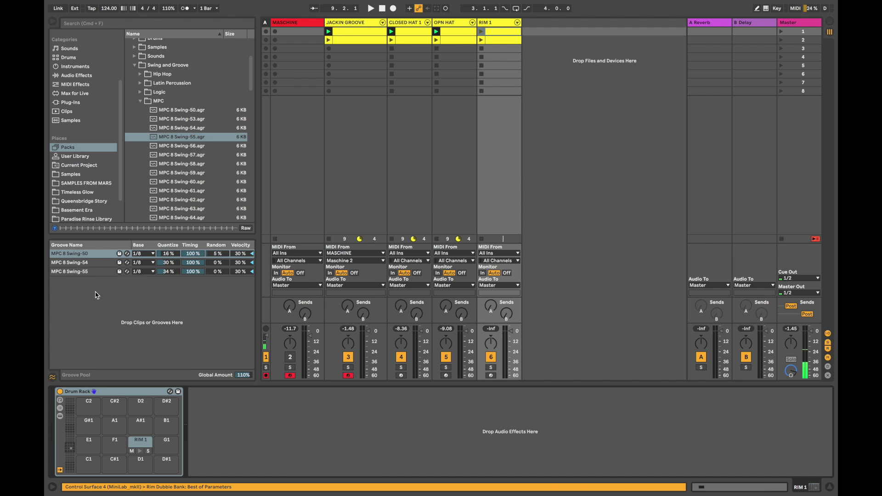
Step: Add MPC 8 Swing-57 to the Groove Pool, assign it to the RIM 1 clip at 15% quantize
{"action": "left_click", "coordinate": [183, 146]}
{"action": "left_click_drag", "start_coordinate": [177, 157], "coordinate": [94, 299]}
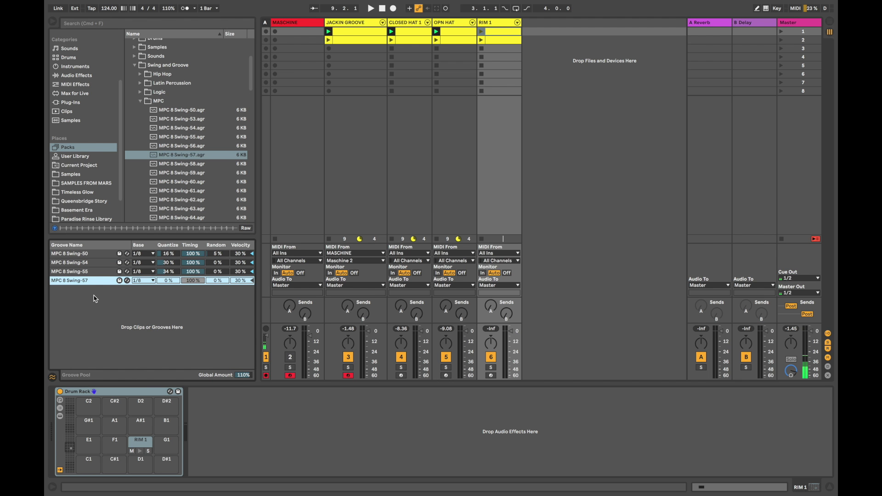
{"action": "left_click", "coordinate": [504, 32]}
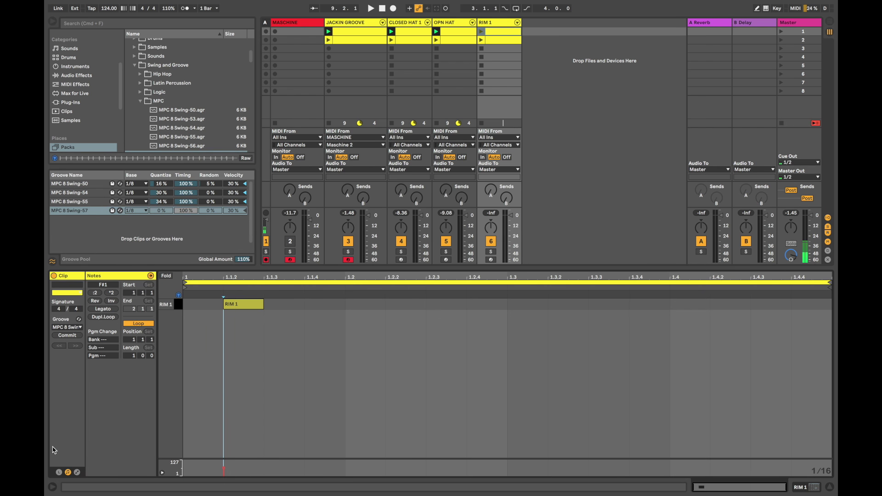
{"action": "left_click", "coordinate": [69, 327]}
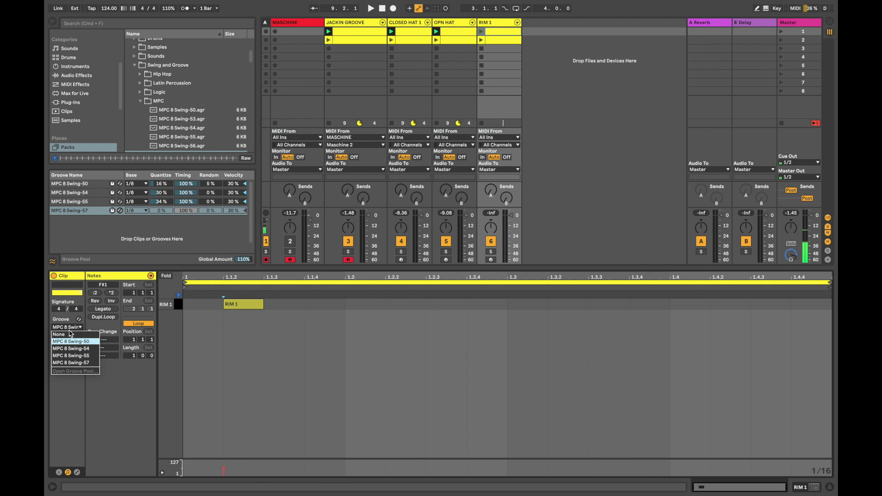
{"action": "left_click", "coordinate": [73, 363]}
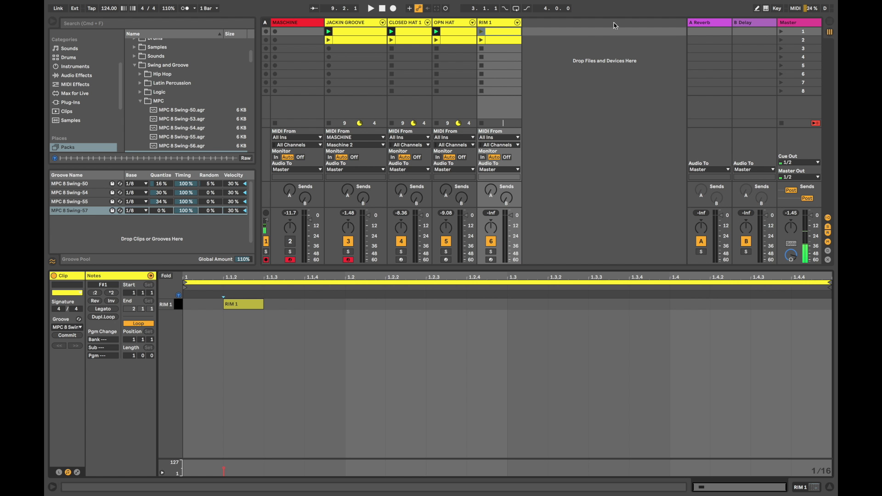
{"action": "left_click", "coordinate": [782, 32]}
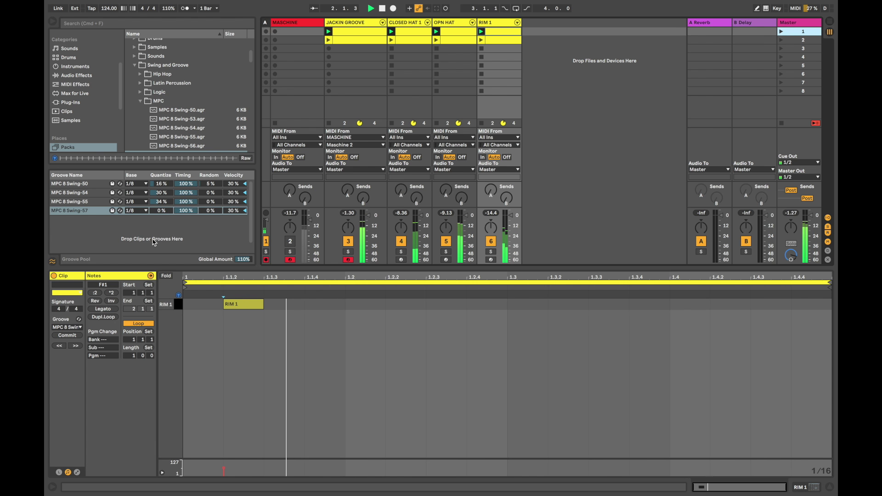
{"action": "left_click_drag", "start_coordinate": [162, 210], "coordinate": [161, 209]}
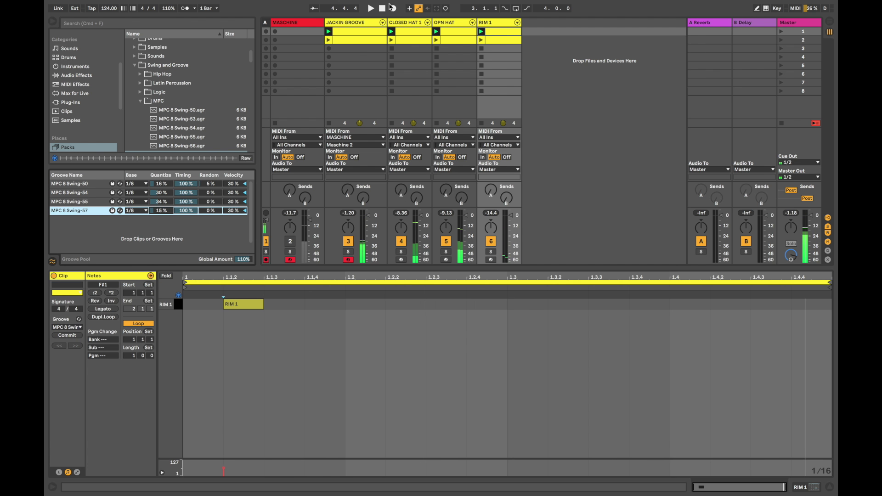
Step: Group the four tracks from JACKIN GROOVE through RIM 1 with Cmd+G and fold the group
{"action": "left_click", "coordinate": [354, 23]}
{"action": "left_click", "coordinate": [508, 29], "text": "shift"}
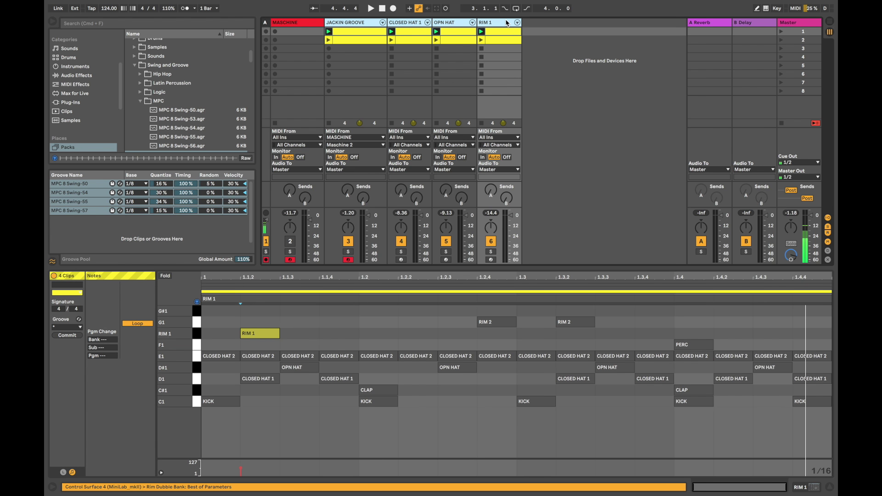
{"action": "key", "text": "super+g"}
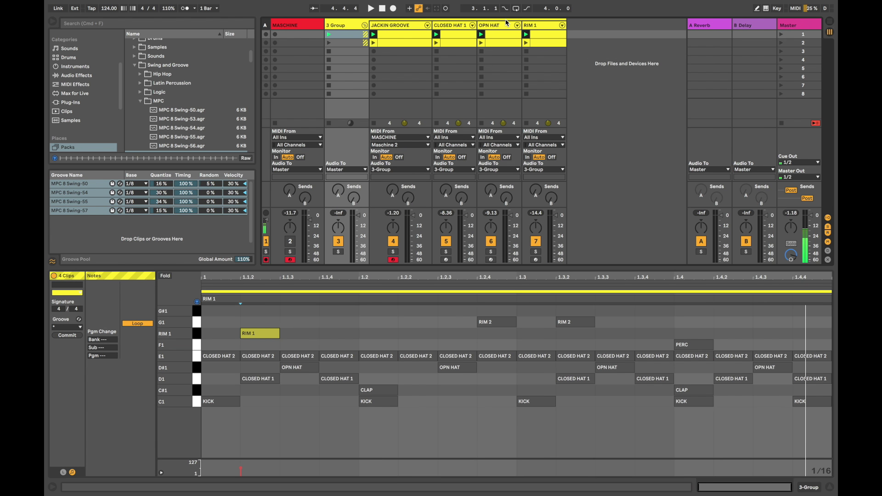
{"action": "left_click", "coordinate": [365, 25]}
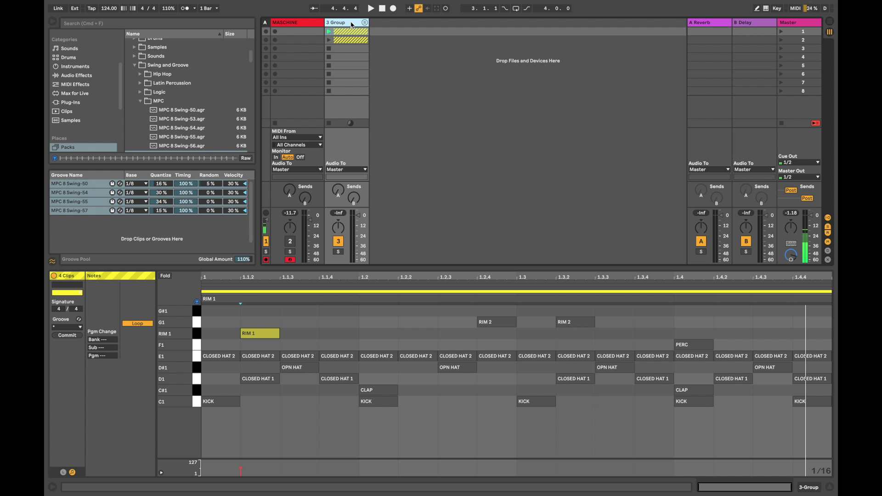